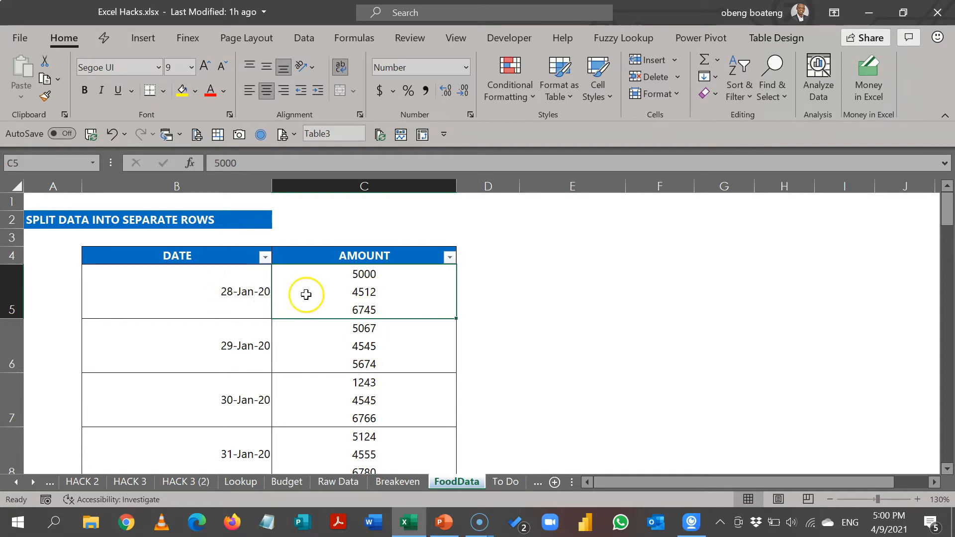
Load the date and amount table into the Power Query Editor and select its AMOUNT column
left_click(267, 365)
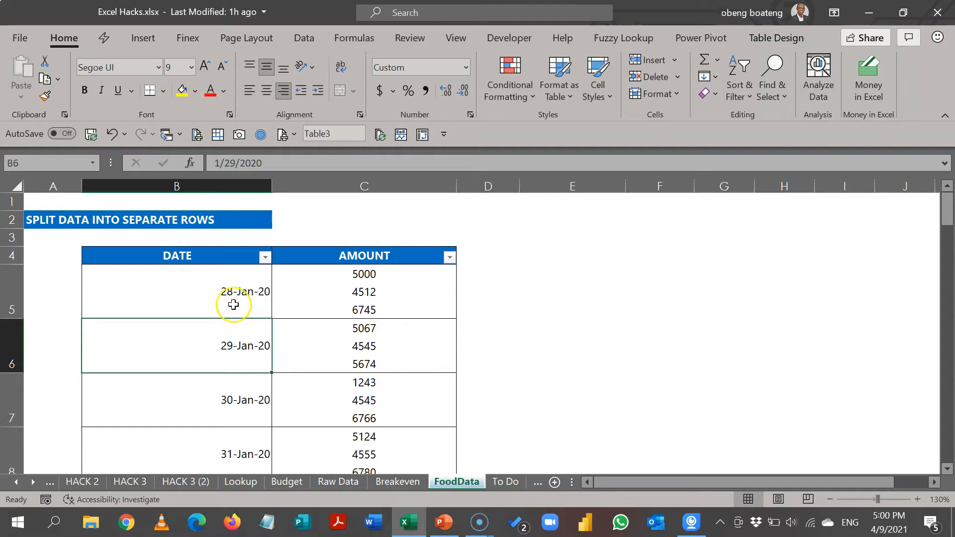
left_click(212, 295)
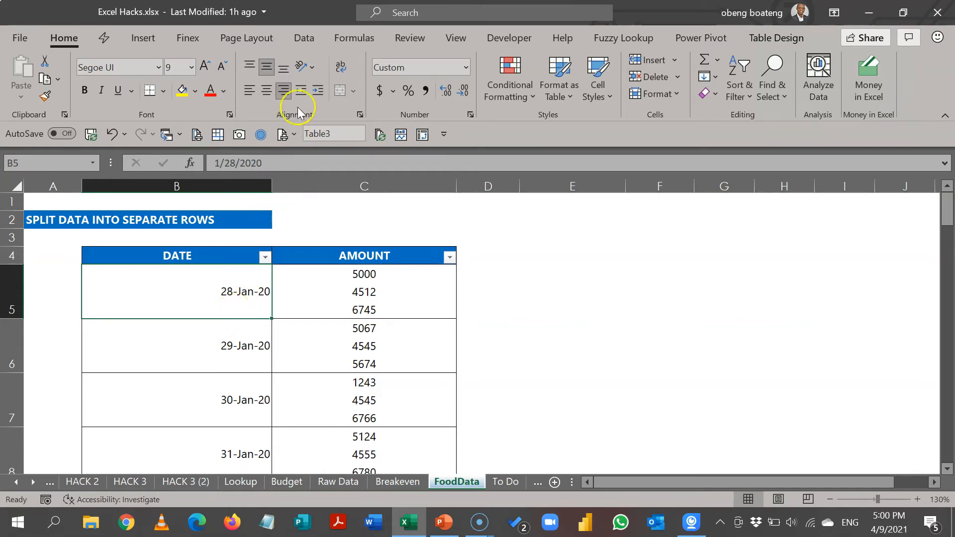
left_click(304, 40)
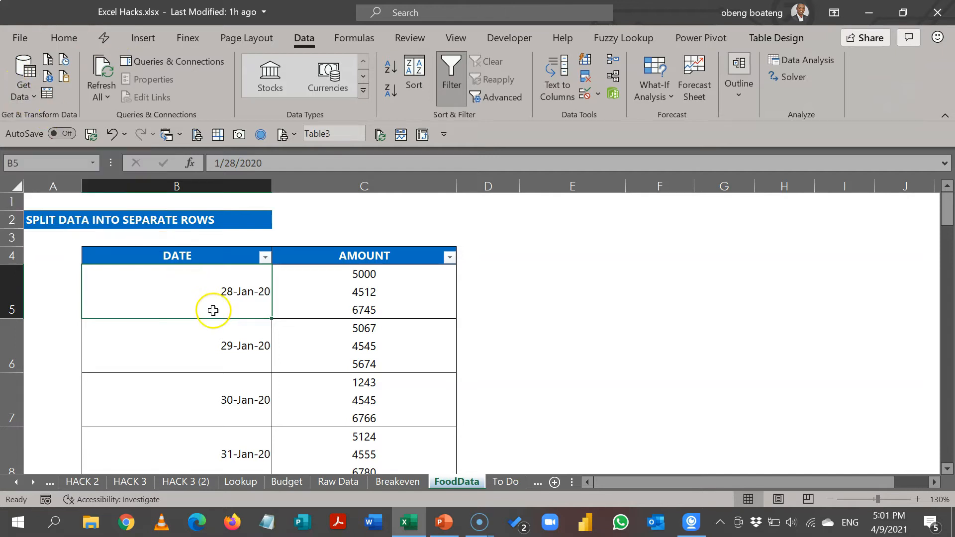
left_click(49, 94)
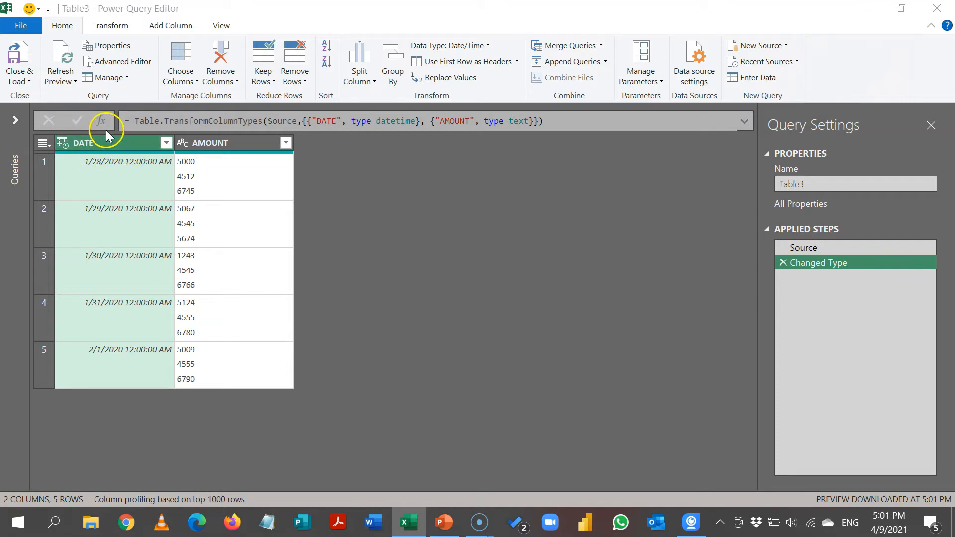
left_click(220, 150)
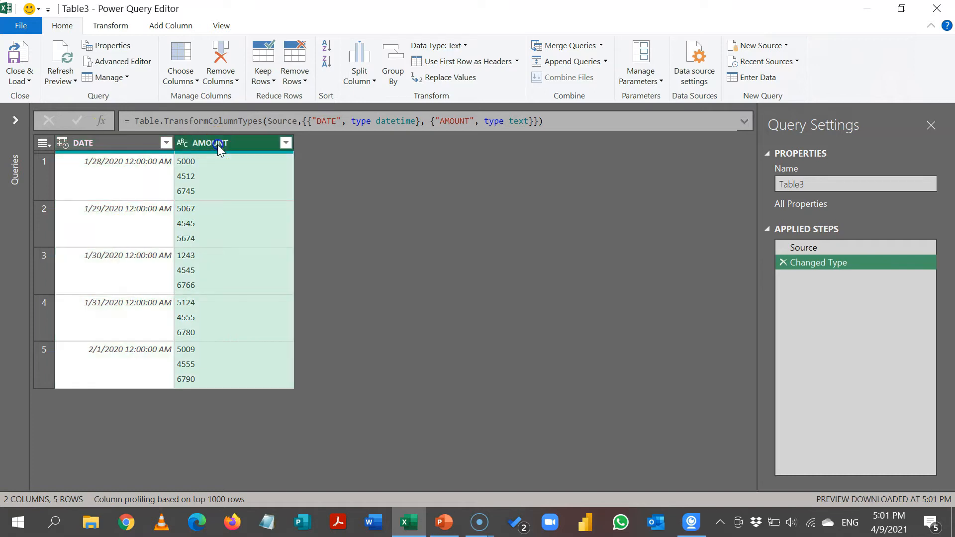
left_click(174, 27)
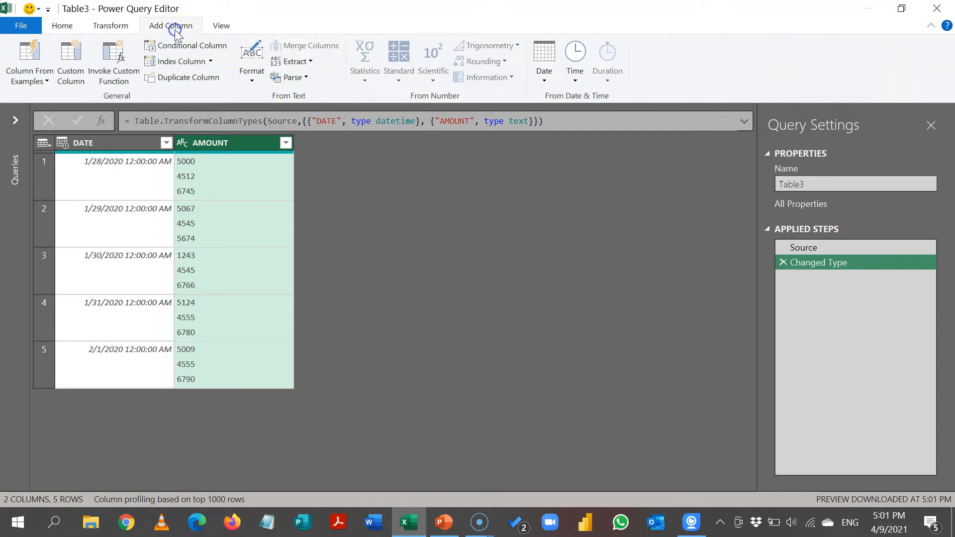
left_click(34, 62)
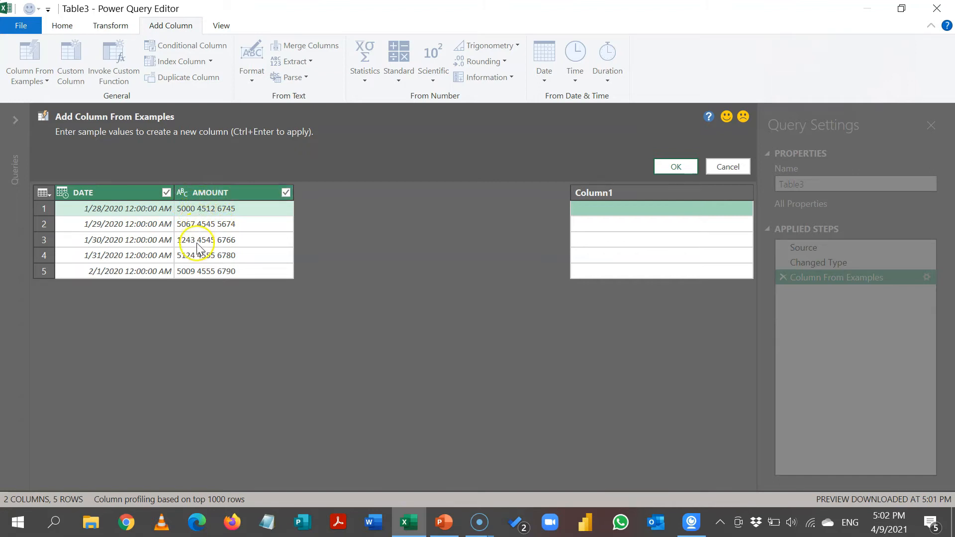
left_click(735, 166)
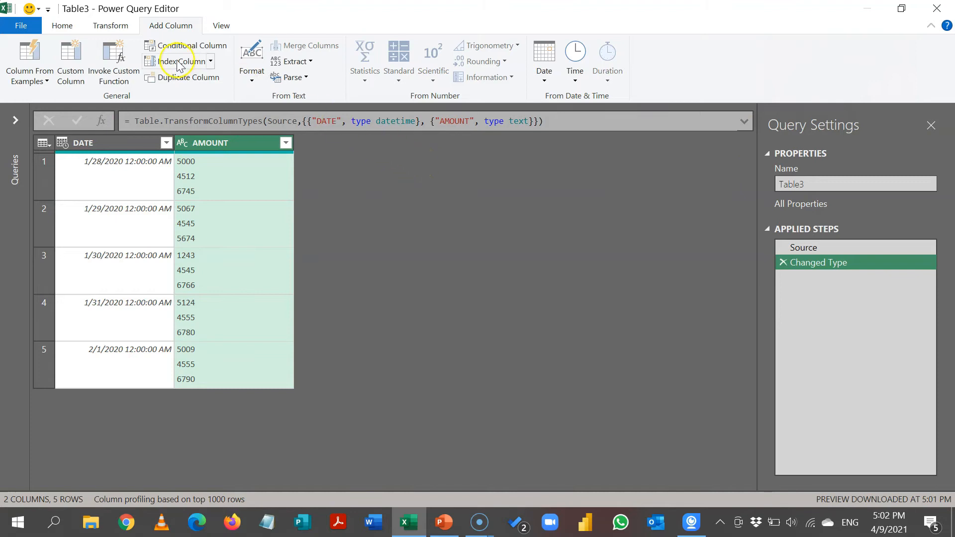
Split the AMOUNT column into rows at each occurrence of the line feed delimiter #(lf)
left_click(110, 26)
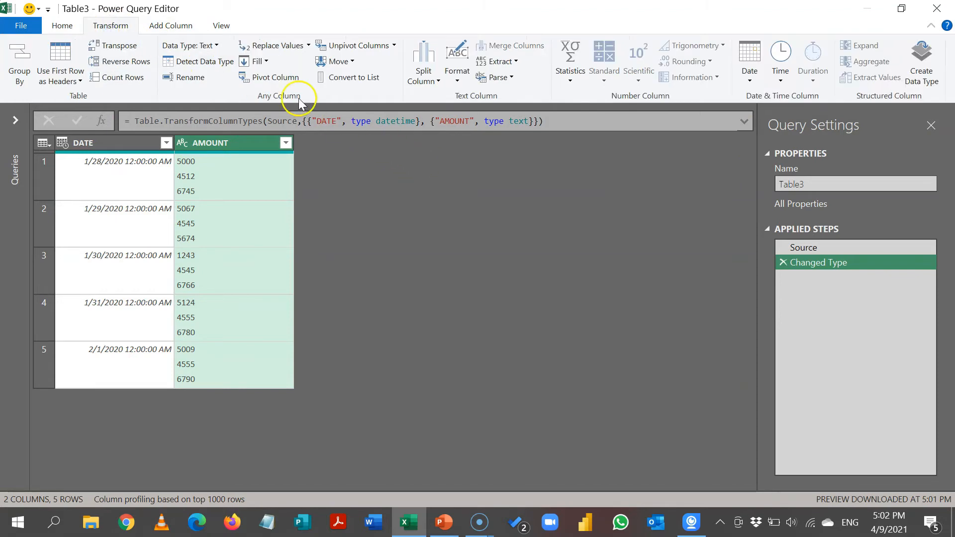
left_click(426, 87)
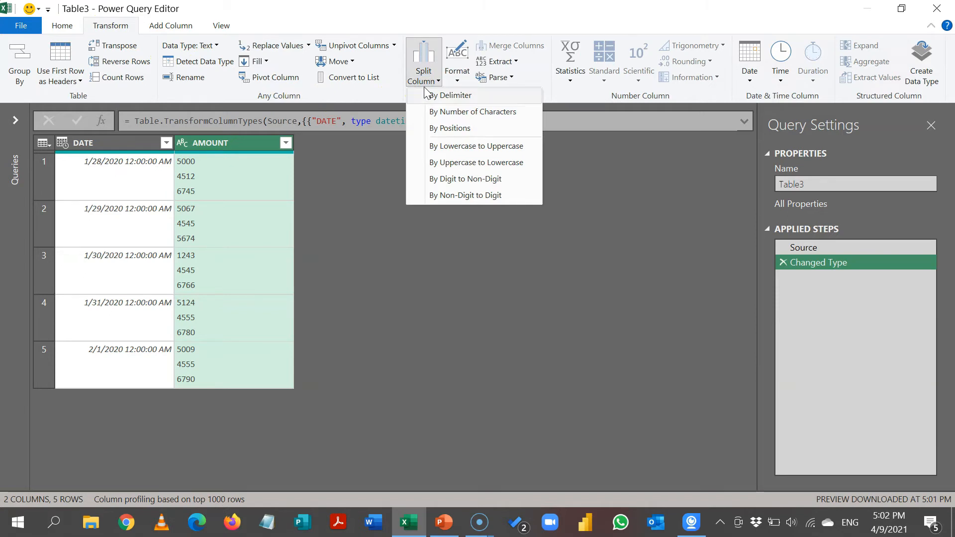
left_click(444, 100)
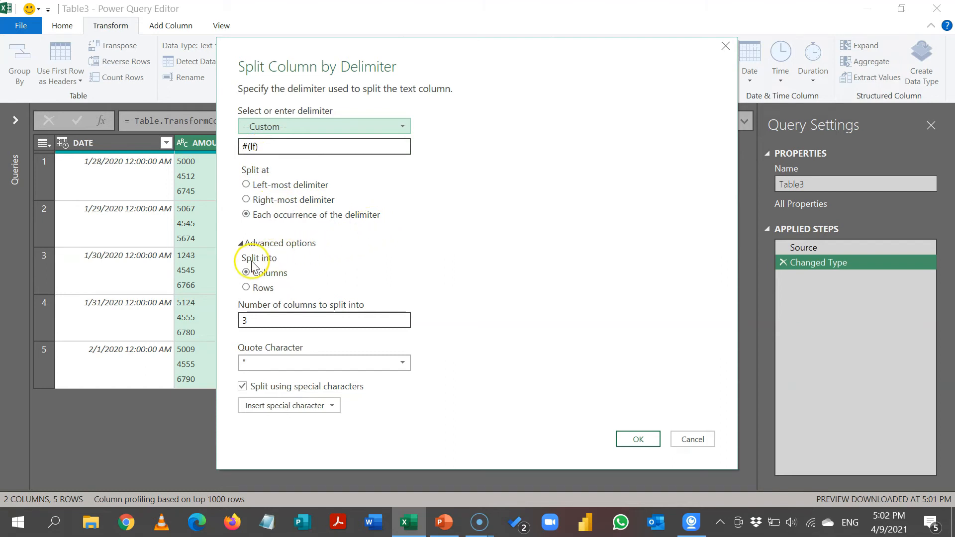
left_click(250, 290)
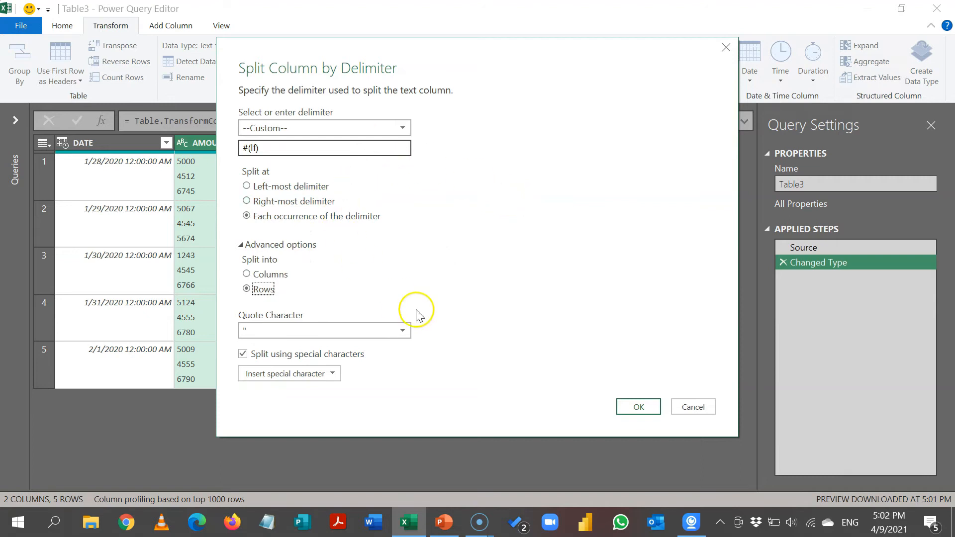
left_click(627, 407)
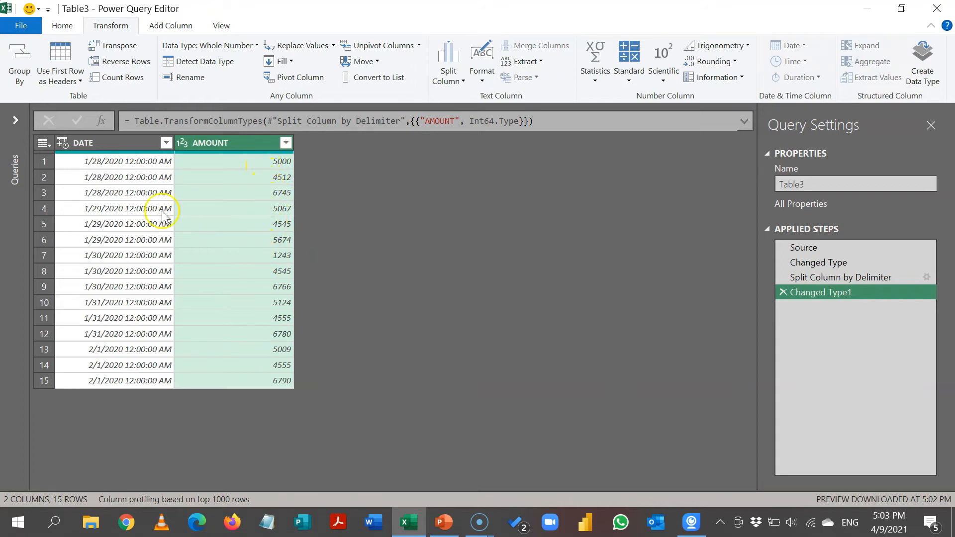
Change the DATE column's data type from Date/Time to Date
left_click(111, 147)
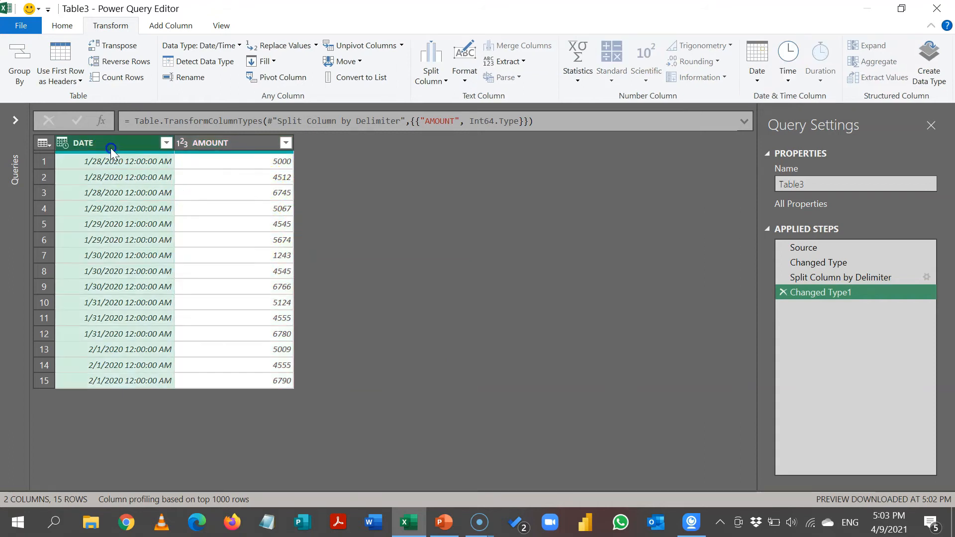
left_click(63, 144)
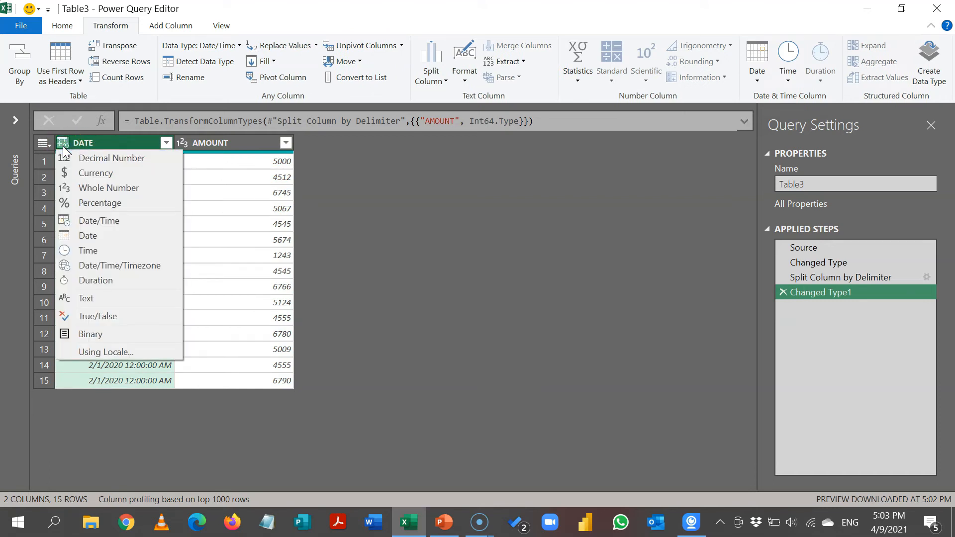
left_click(88, 236)
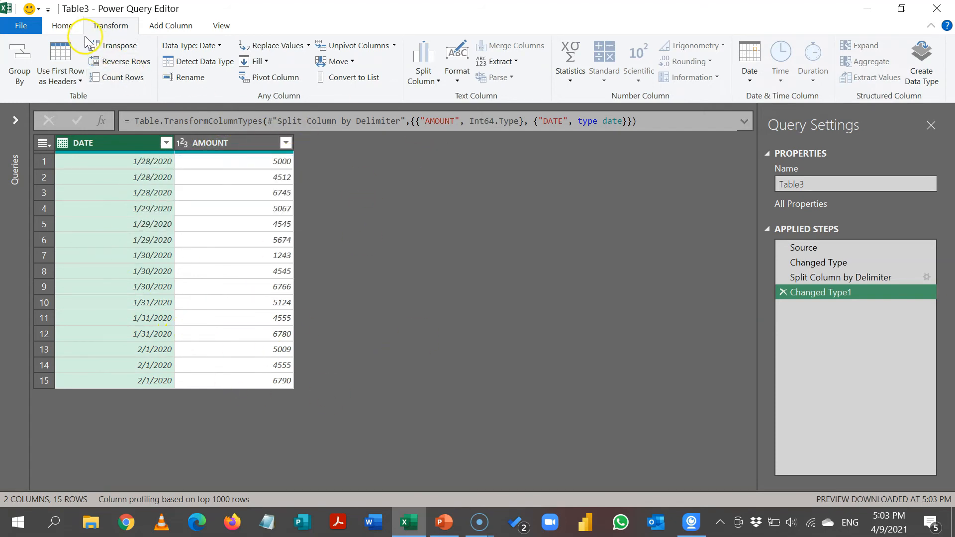
Load the query as a table into the existing FoodData worksheet at cell E4 and dismiss the query list
left_click(64, 26)
left_click(25, 79)
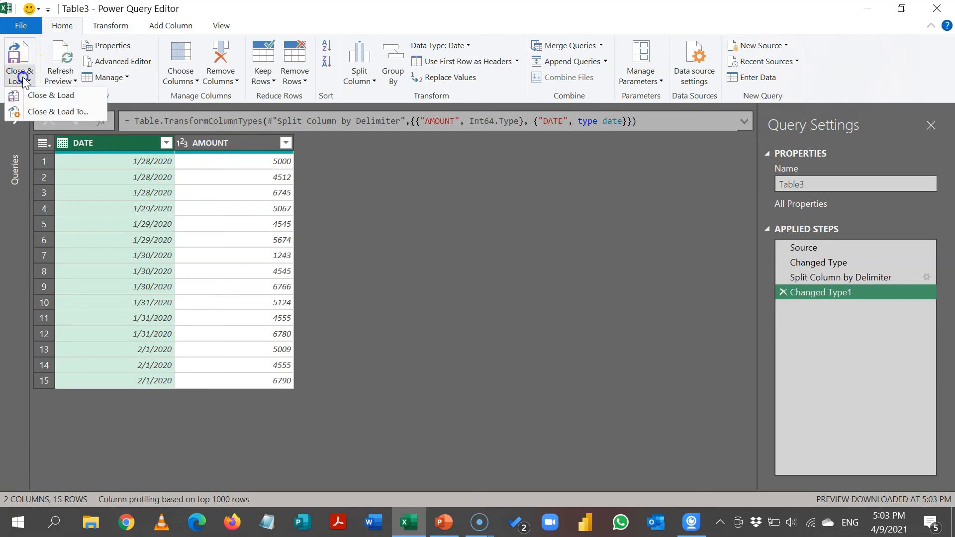
left_click(44, 114)
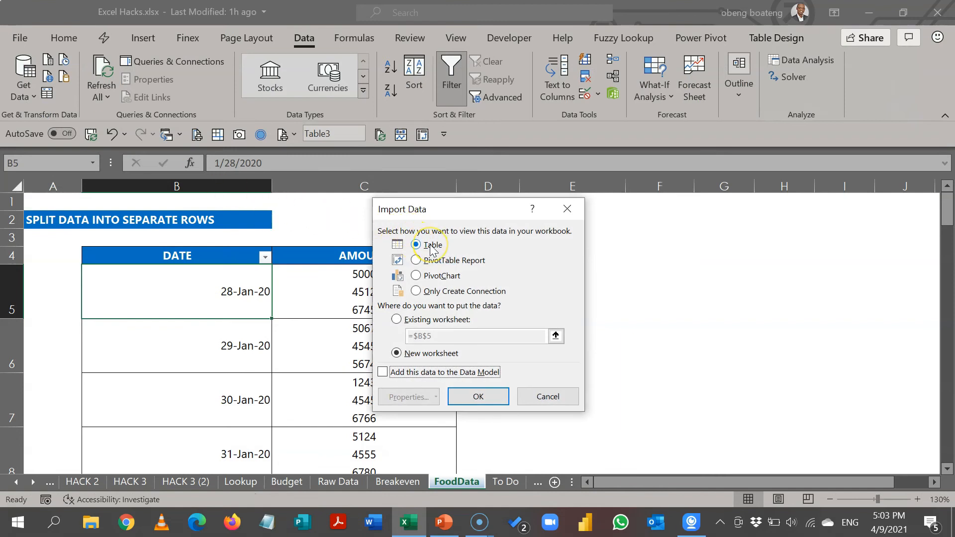
left_click(415, 319)
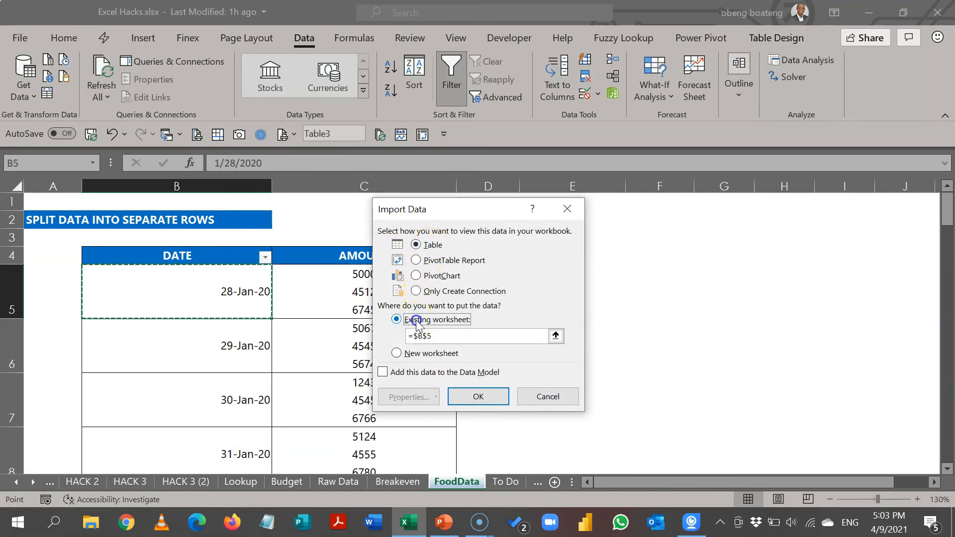
left_click(556, 336)
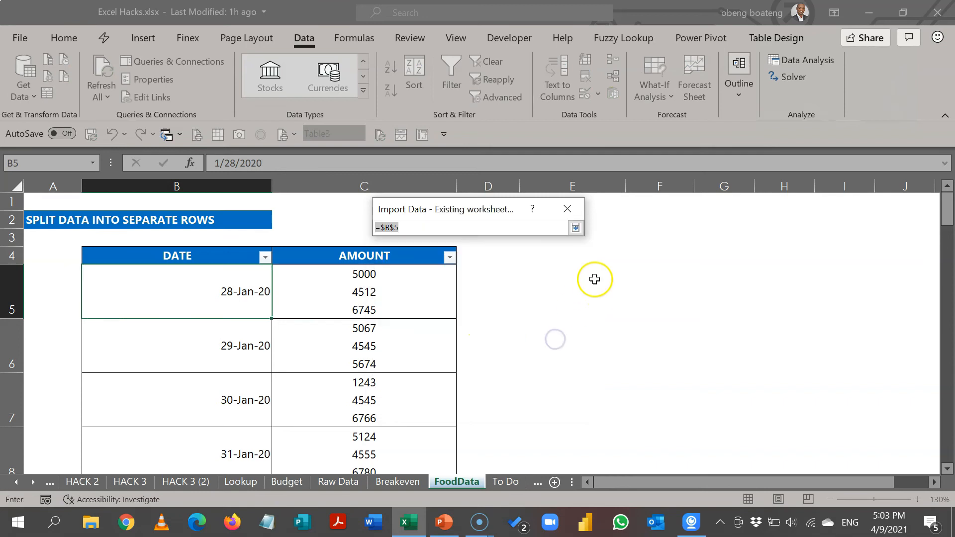
left_click(586, 255)
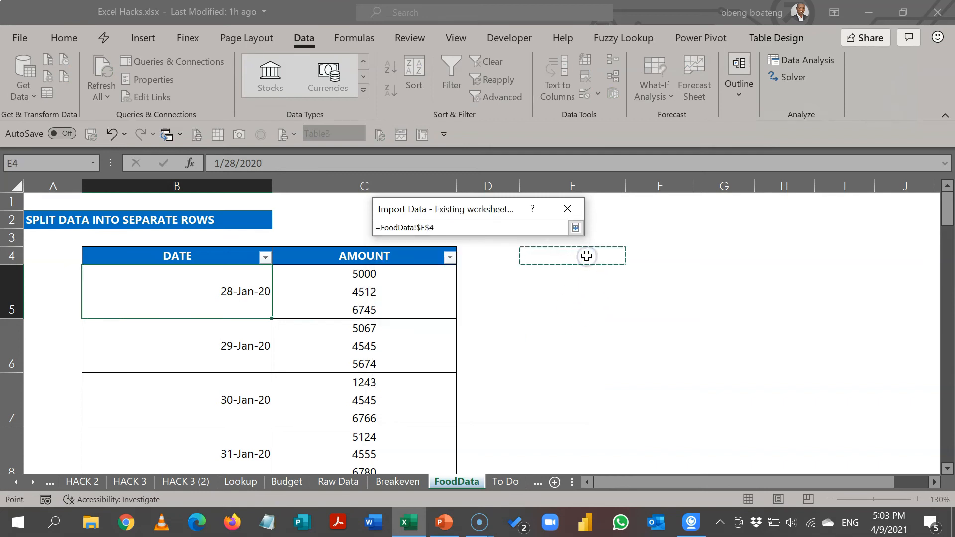
left_click(575, 227)
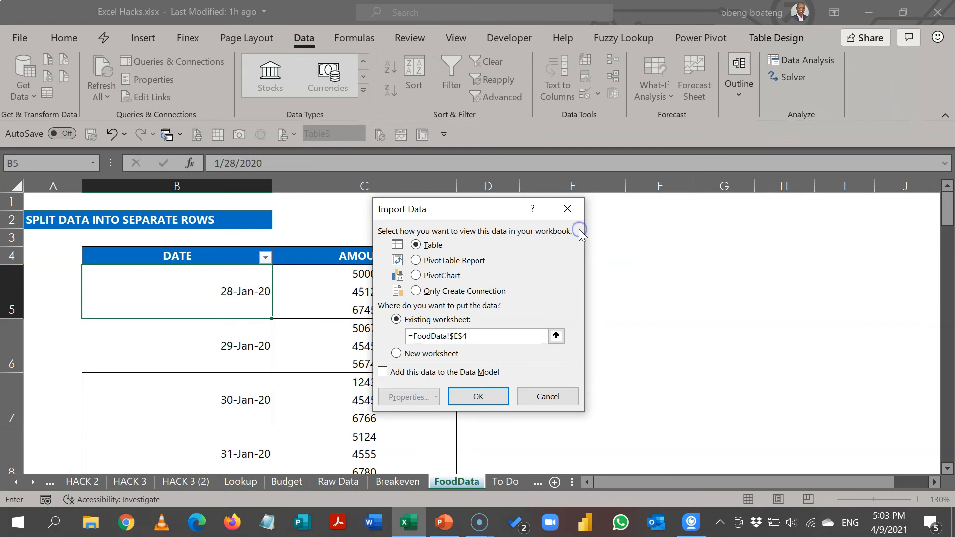
left_click(494, 393)
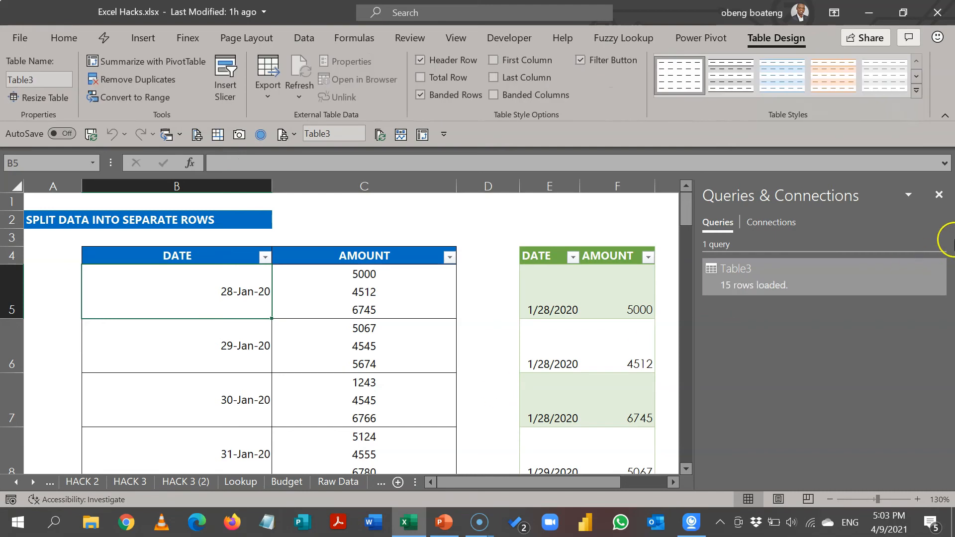
left_click(938, 195)
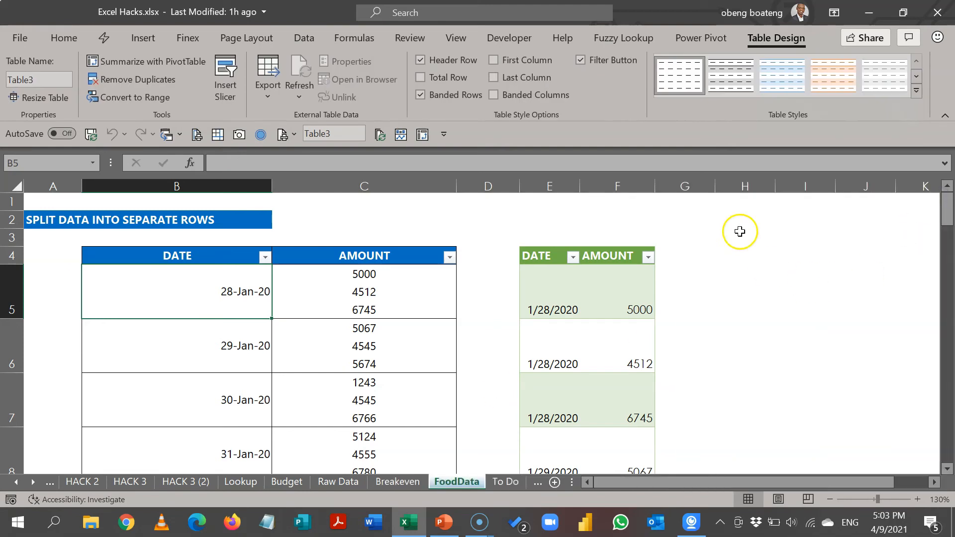
Widen columns E and F of the new table and format all its dates in day-month-year style, like 28-Jan-20
left_click_drag(656, 187, 737, 194)
left_click_drag(580, 187, 618, 187)
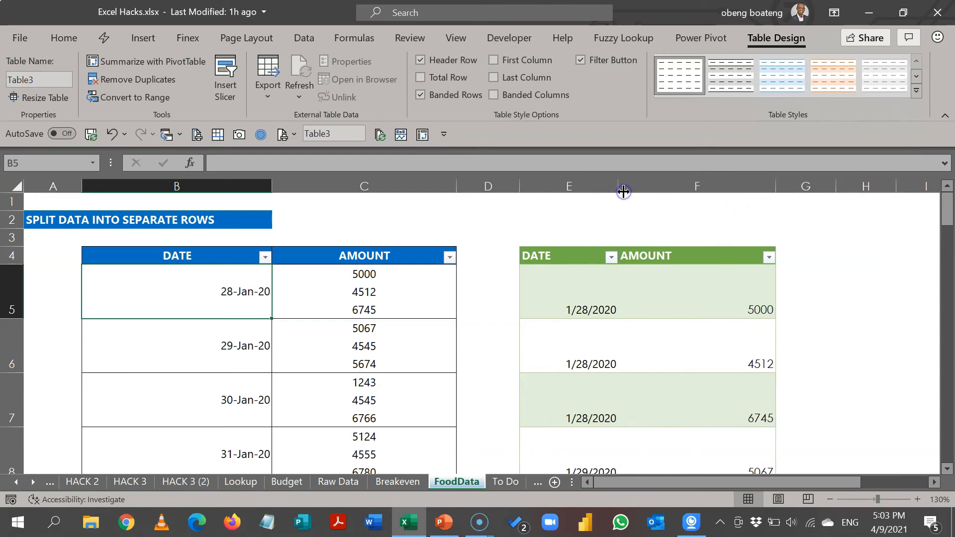
left_click_drag(588, 298, 588, 499)
left_click_drag(589, 492, 594, 420)
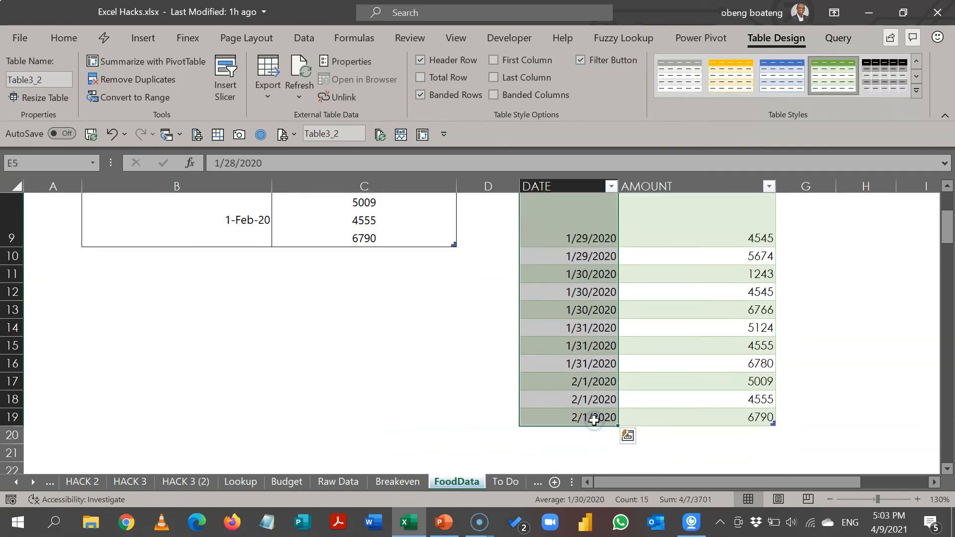
key("ctrl+shift+3")
left_click(661, 309)
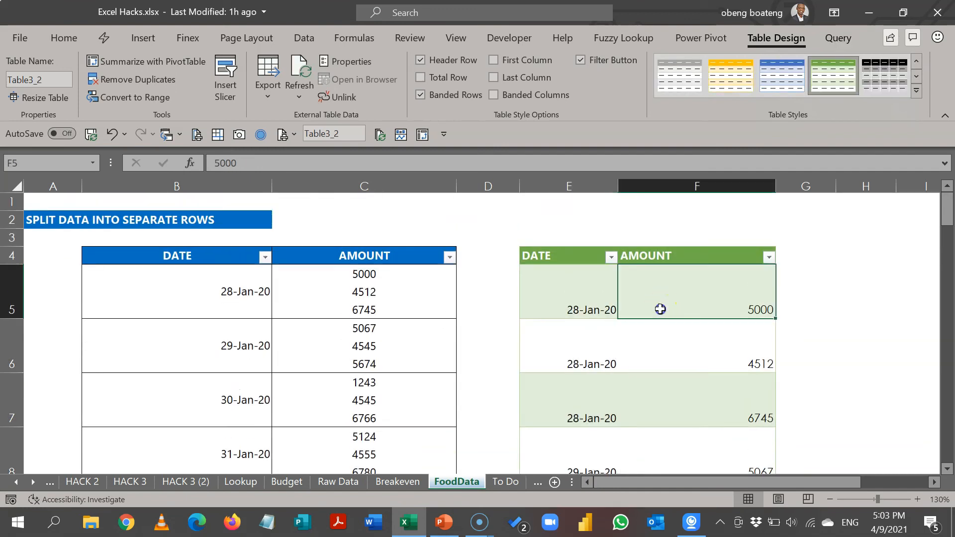
left_click(699, 348)
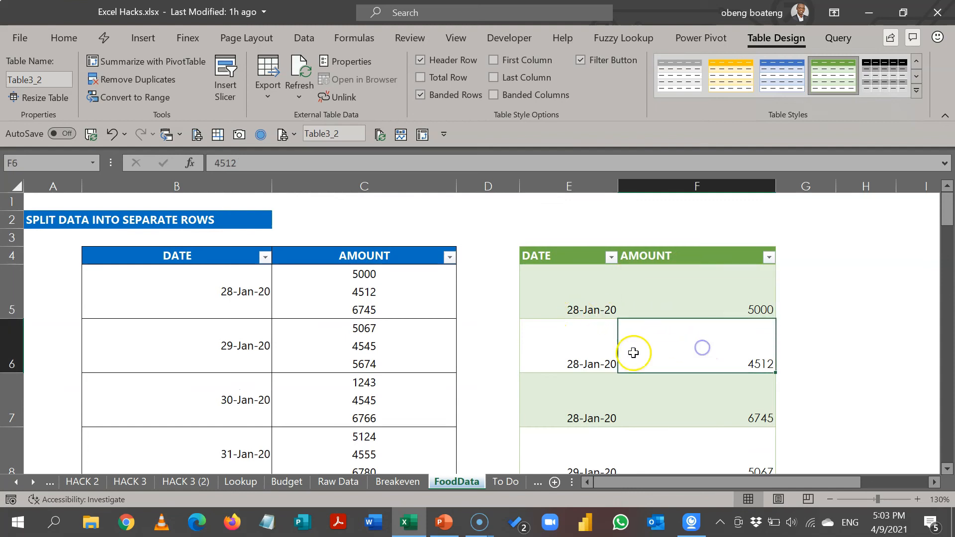
left_click(705, 405)
left_click_drag(618, 380, 606, 305)
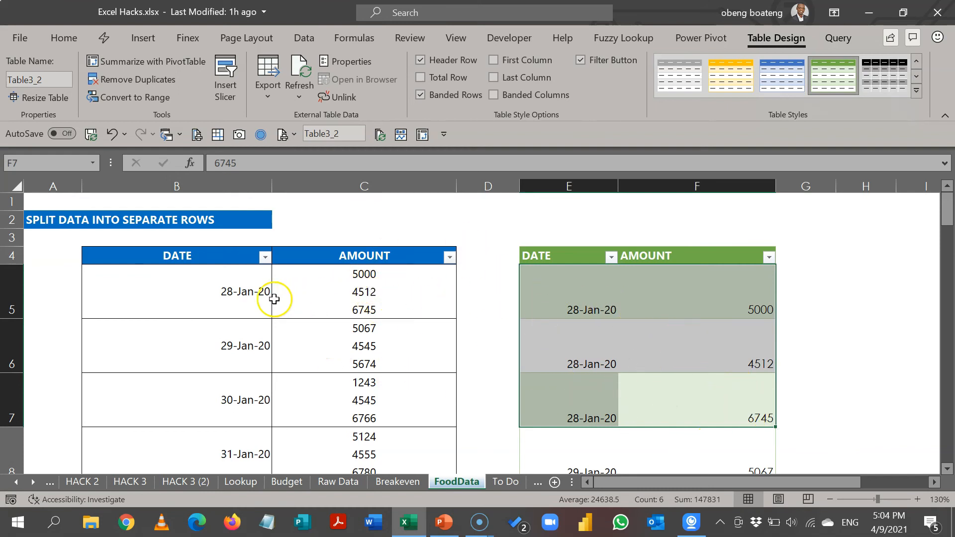
left_click(338, 348)
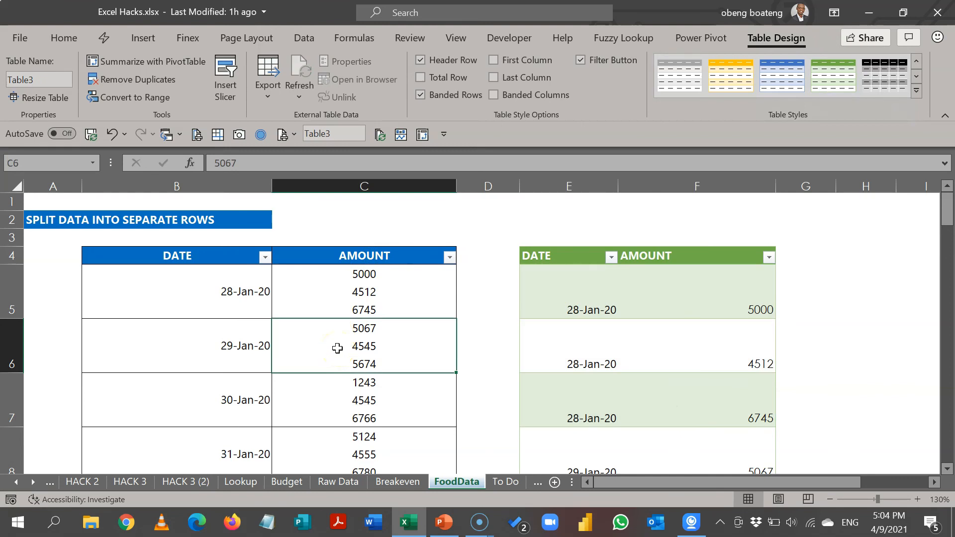